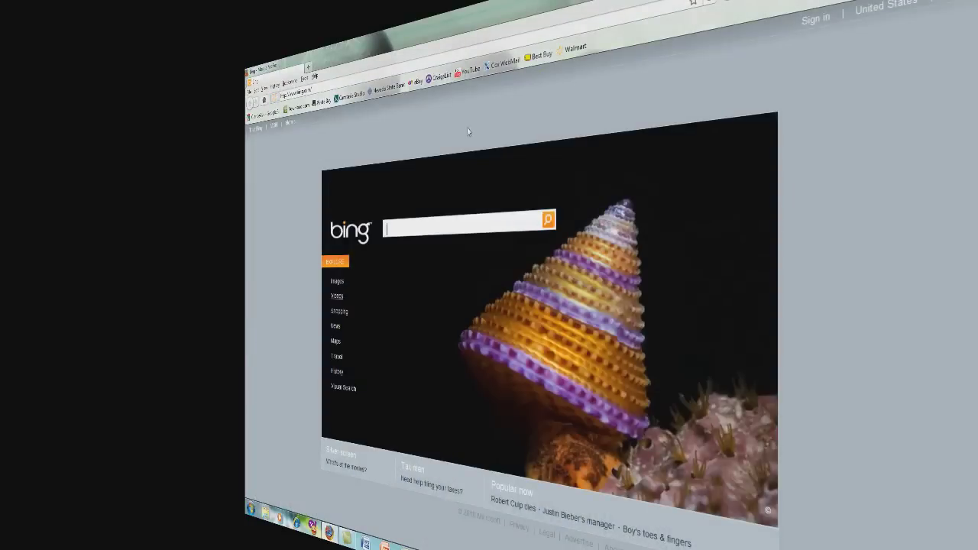
Open YouTube from the bookmarks and go to the signed-in account's own channel page
click(465, 73)
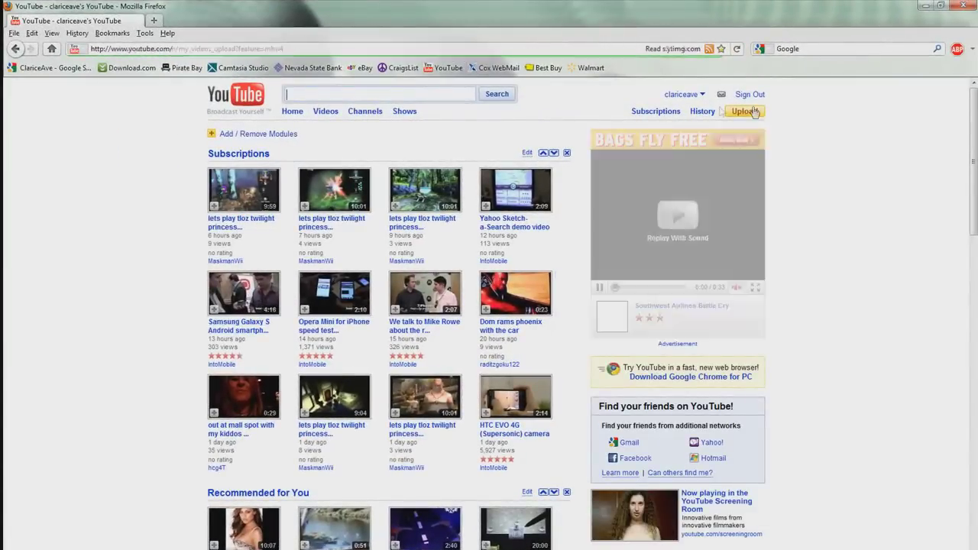
click(680, 95)
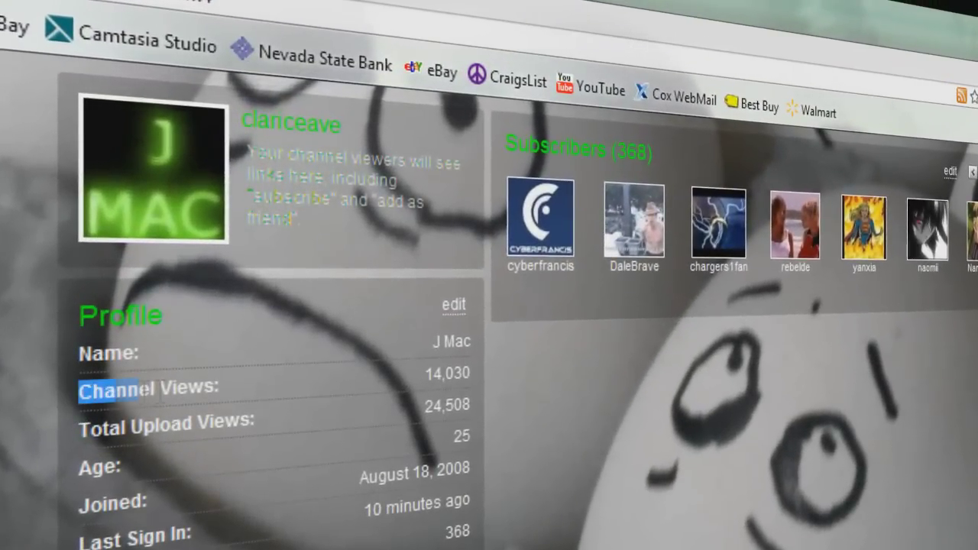
Highlight the Channel Views and Total Upload Views rows in the channel profile to compare the two figures
triple_click(80, 391)
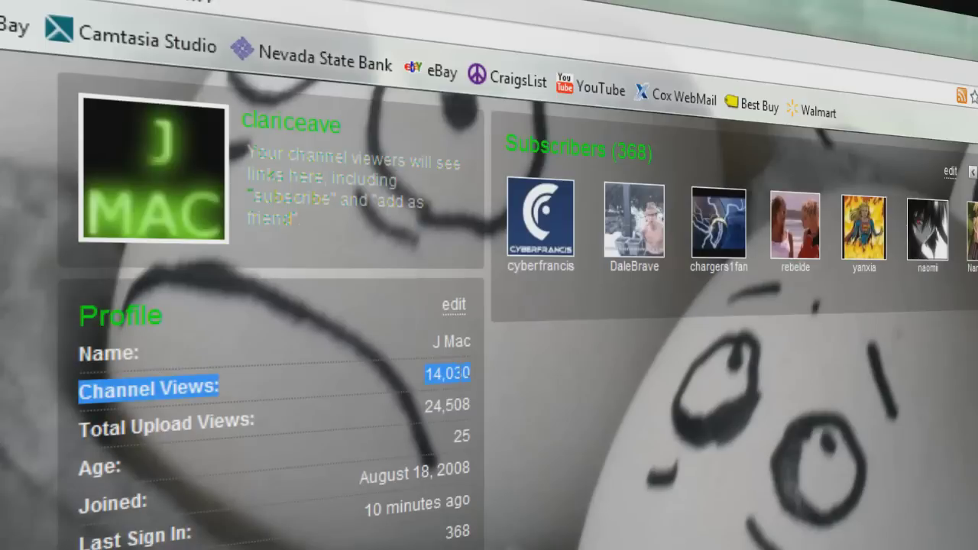
click(265, 430)
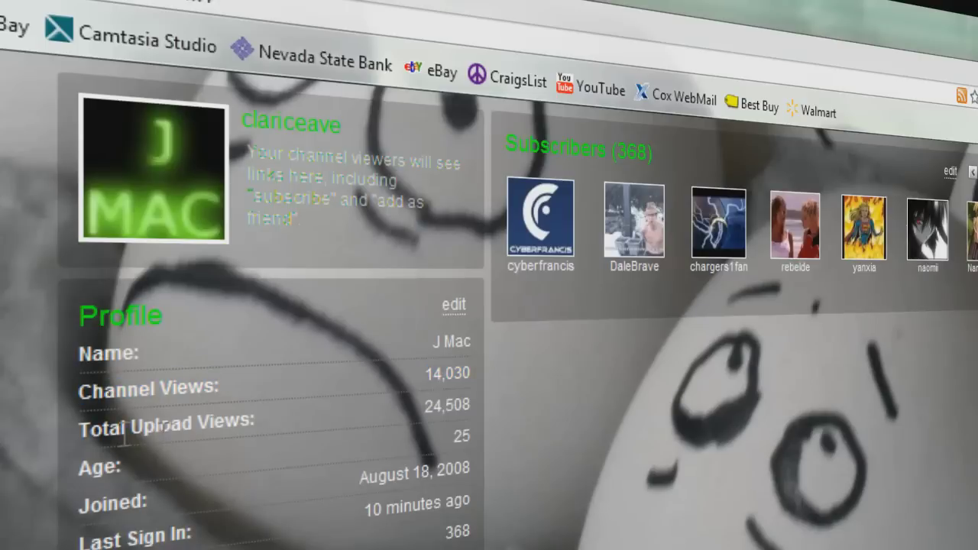
drag(82, 430, 256, 420)
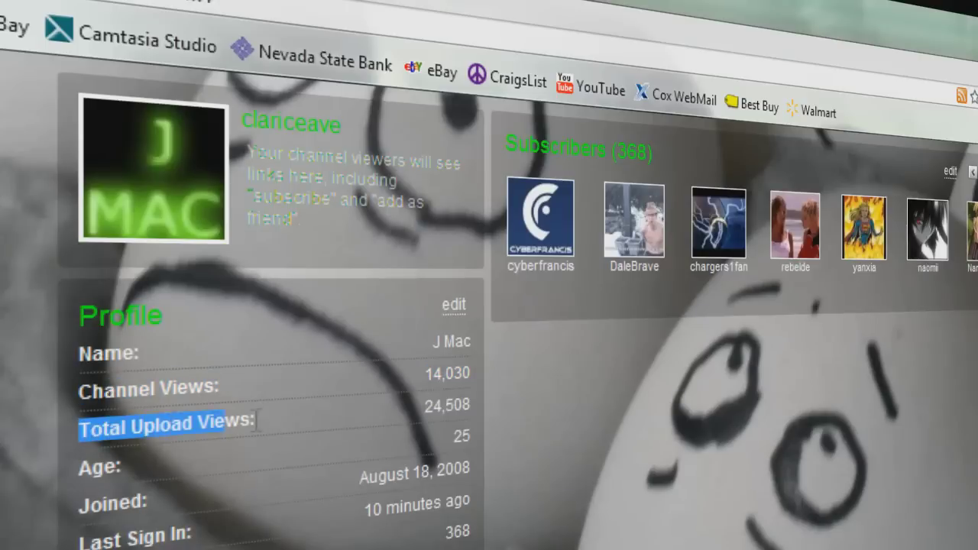
click(256, 420)
drag(419, 412, 471, 405)
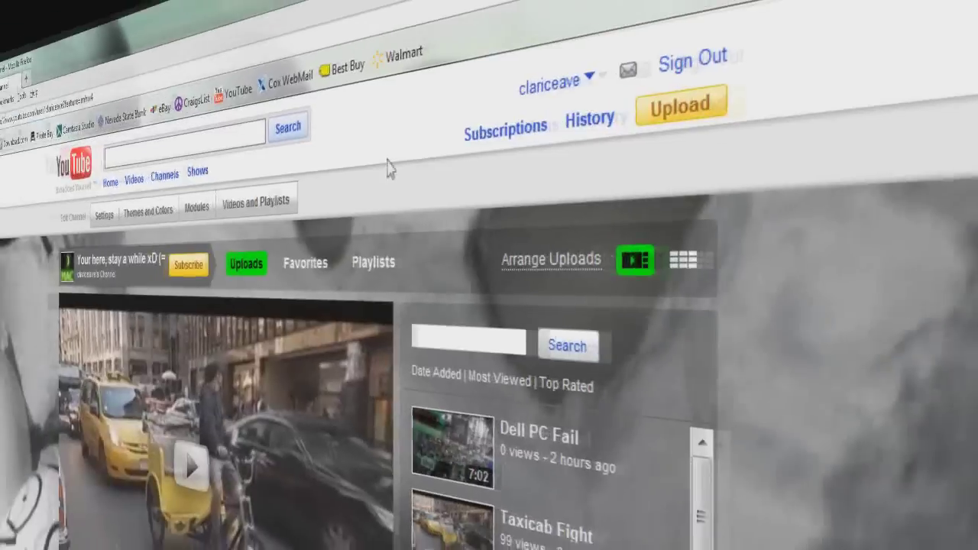
Open AudioSwap for the video "HAPPY ST. PATRICKS DAY EVERY1!" and browse the replacement audio library for Finger Eleven tracks
click(590, 76)
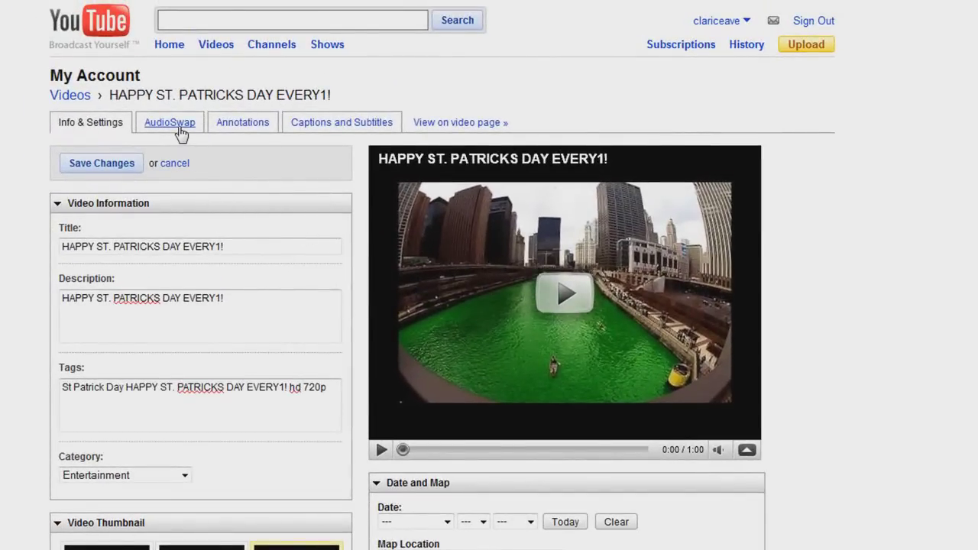
click(179, 131)
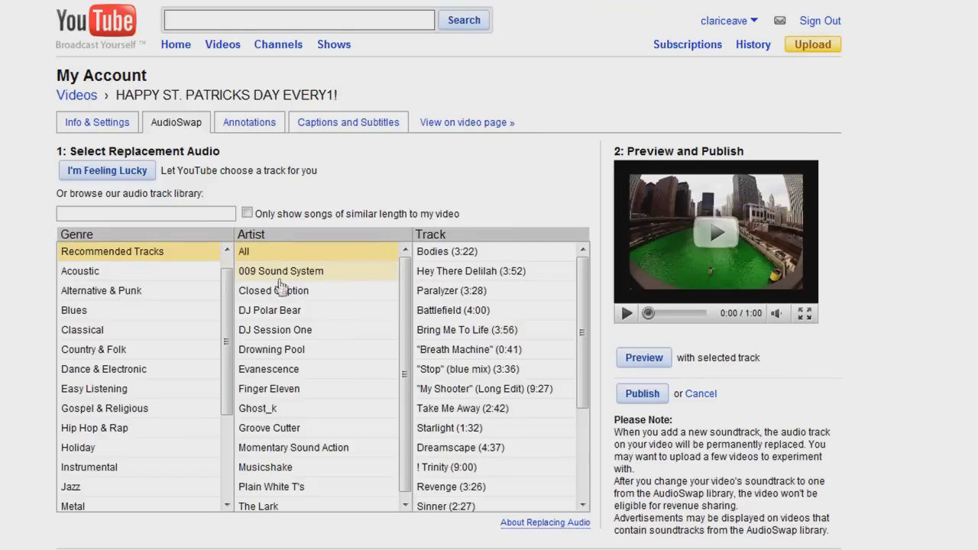
drag(226, 294, 226, 421)
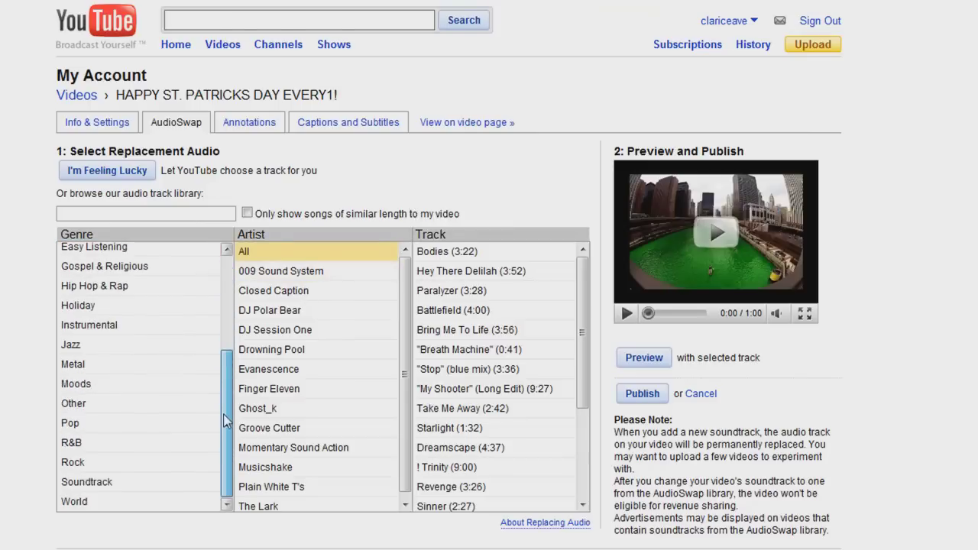
click(90, 286)
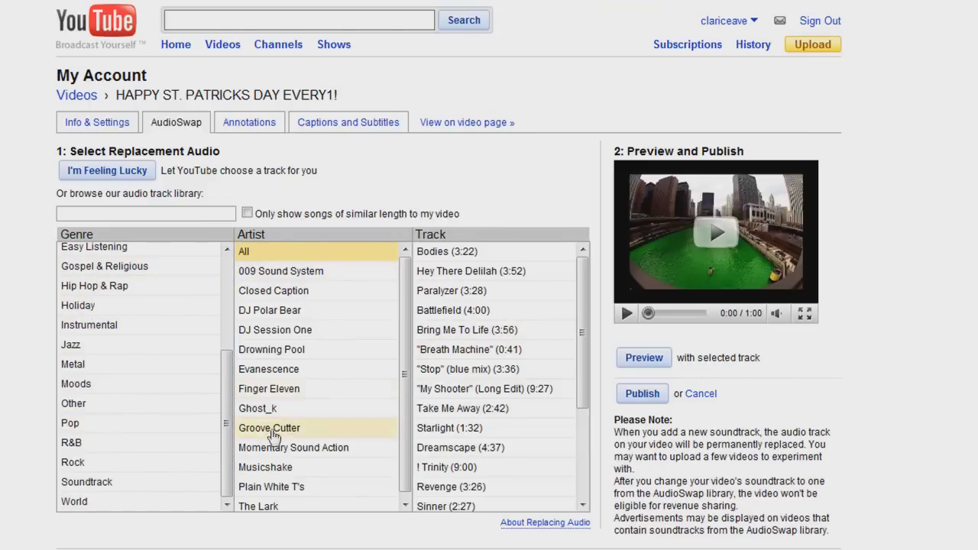
click(269, 389)
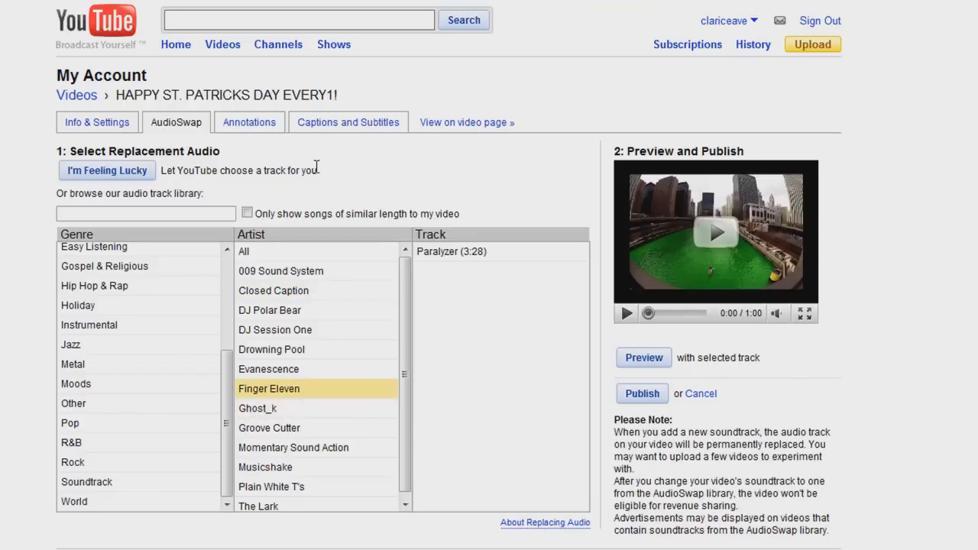
Return to the account's channel page and open its Videos and Playlists settings
click(720, 20)
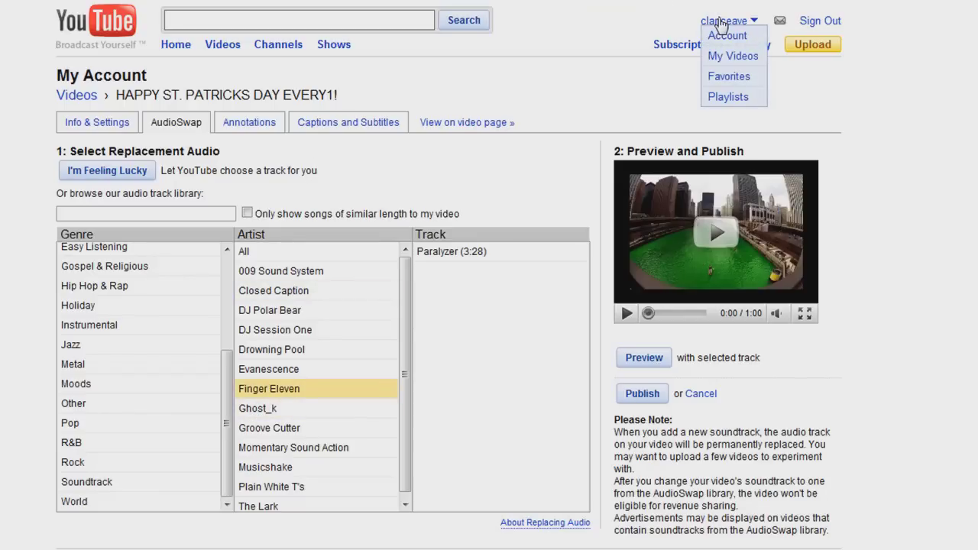
click(721, 23)
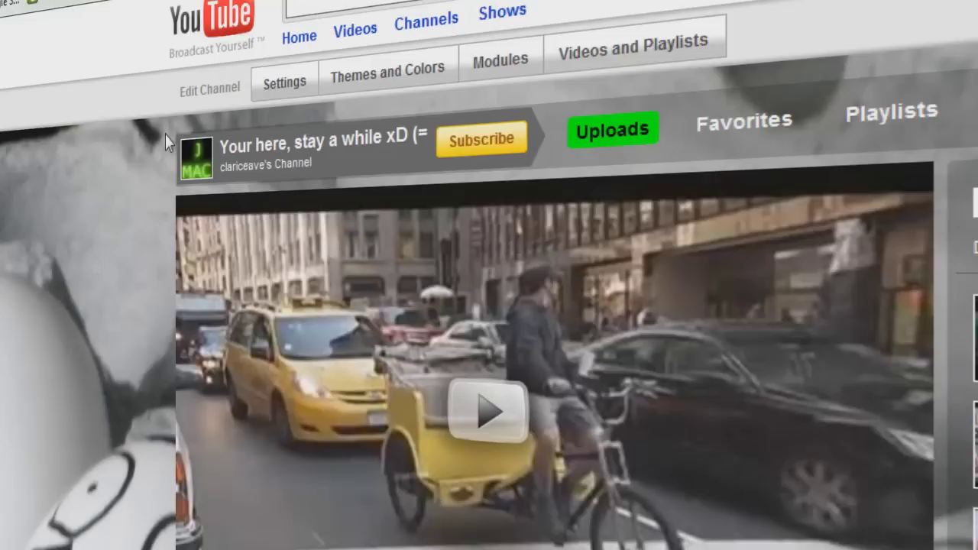
click(624, 67)
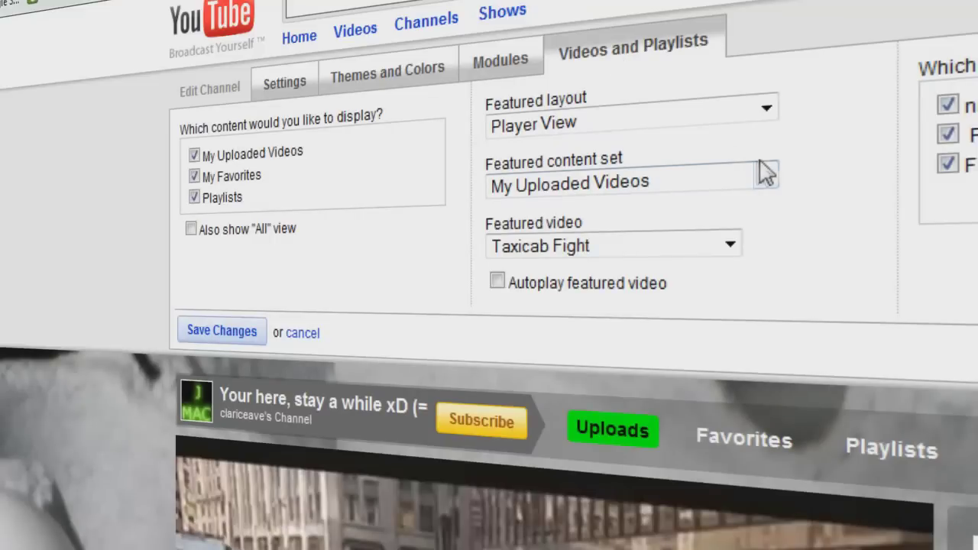
Set the channel's featured video to use the most recent video from the featured set
click(731, 246)
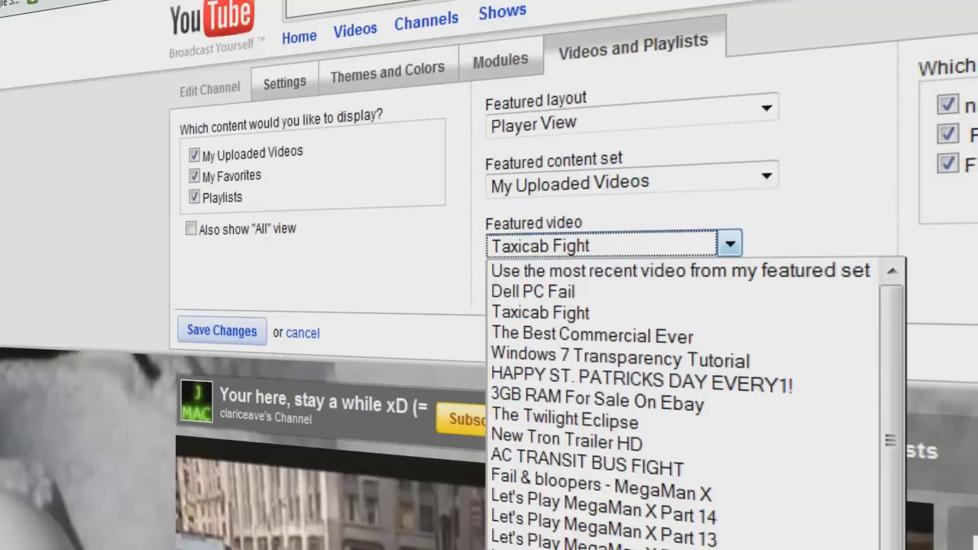
click(965, 272)
click(730, 243)
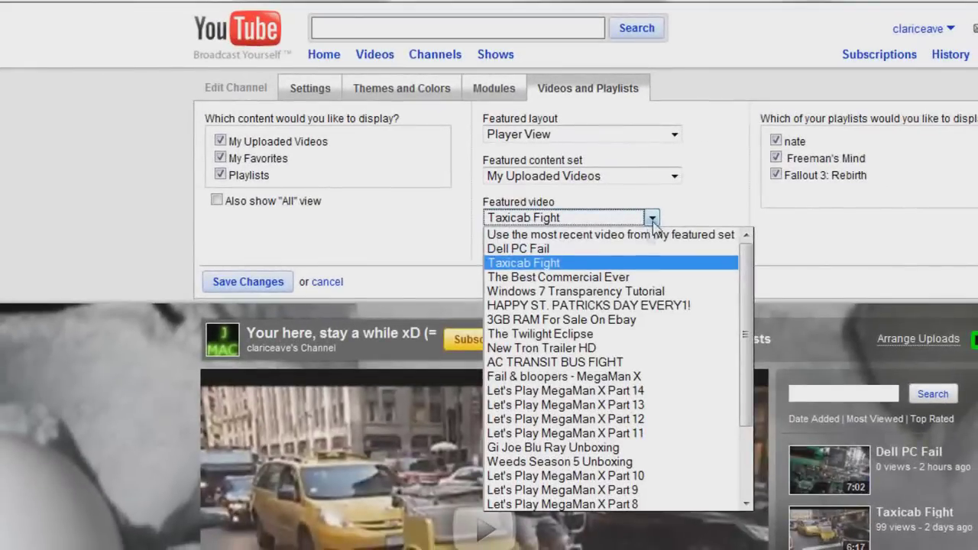
click(634, 235)
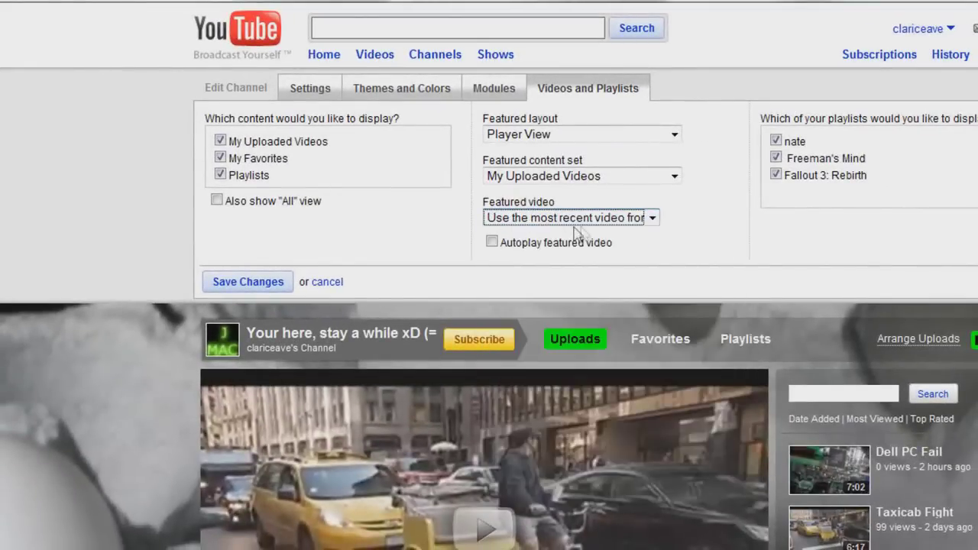
Set the featured video to Taxicab Fight with autoplay enabled and save the channel changes
click(653, 220)
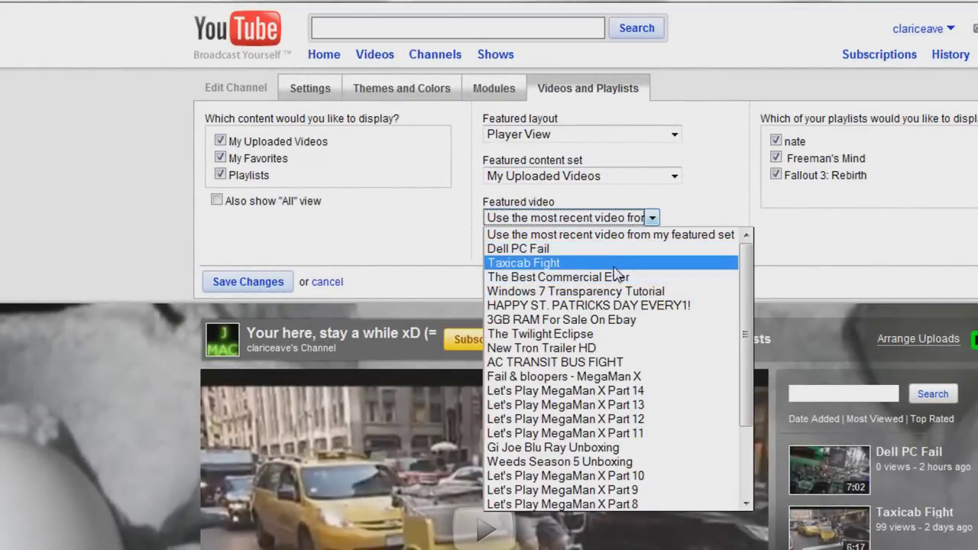
click(614, 265)
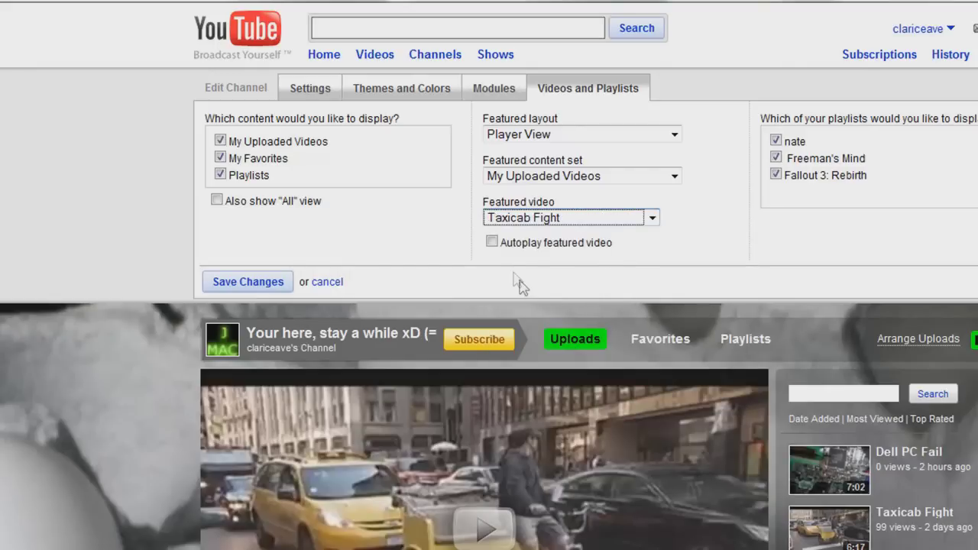
click(492, 243)
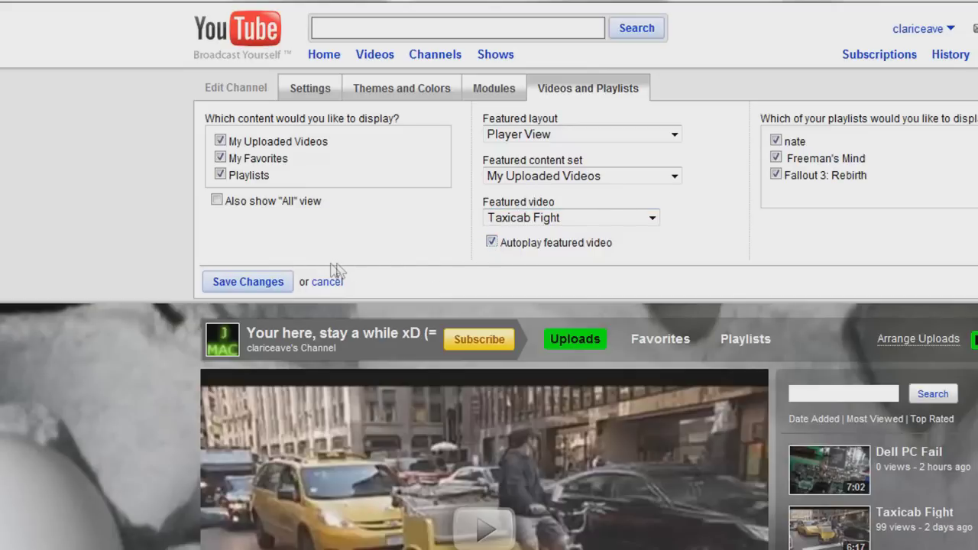
click(279, 295)
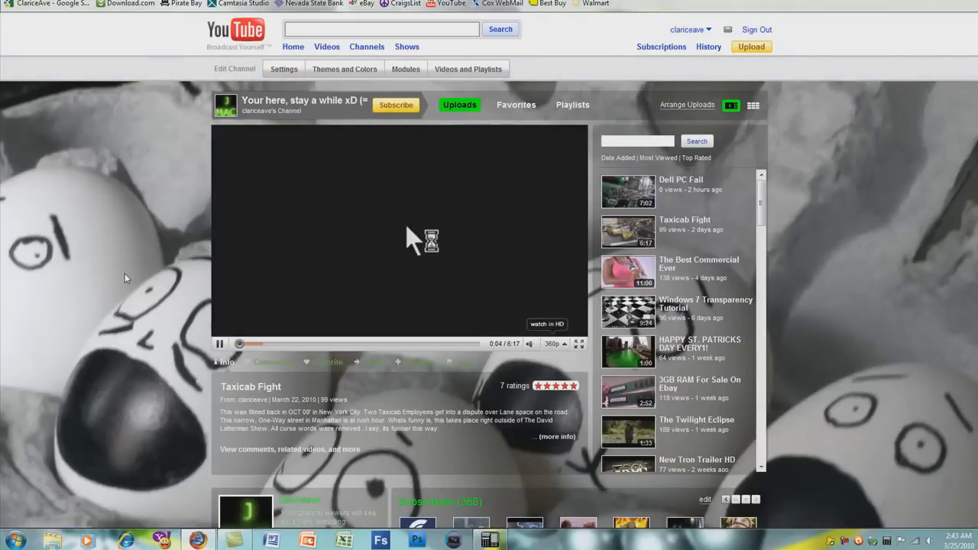
Examine the channel page from the featured video down to the profile, friends and comments sections, pausing the video's playback
scroll(126, 290, down, 2)
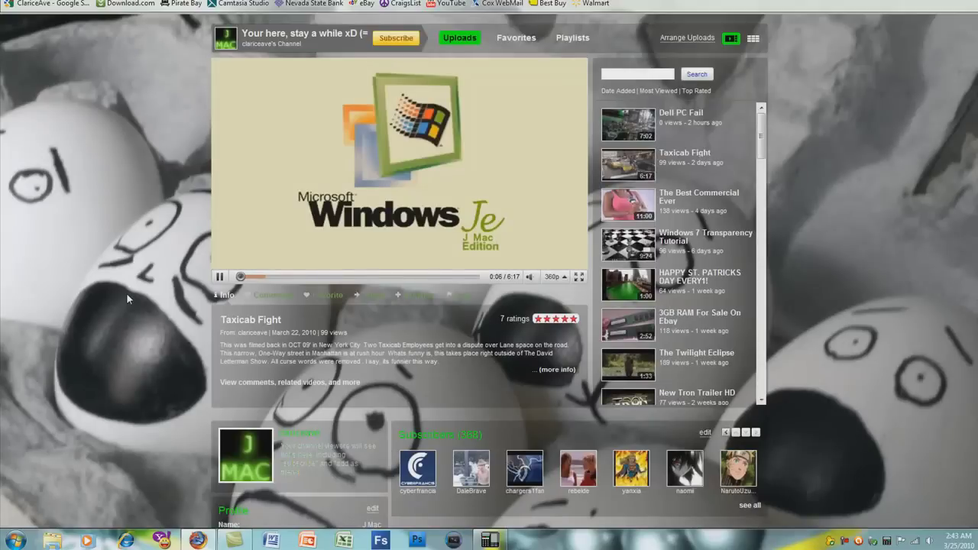
click(257, 463)
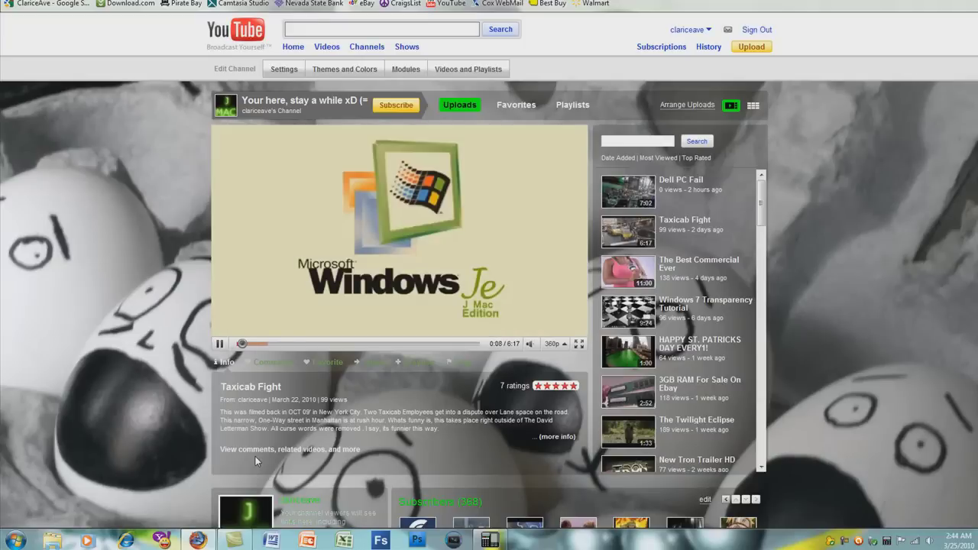
scroll(80, 394, down, 4)
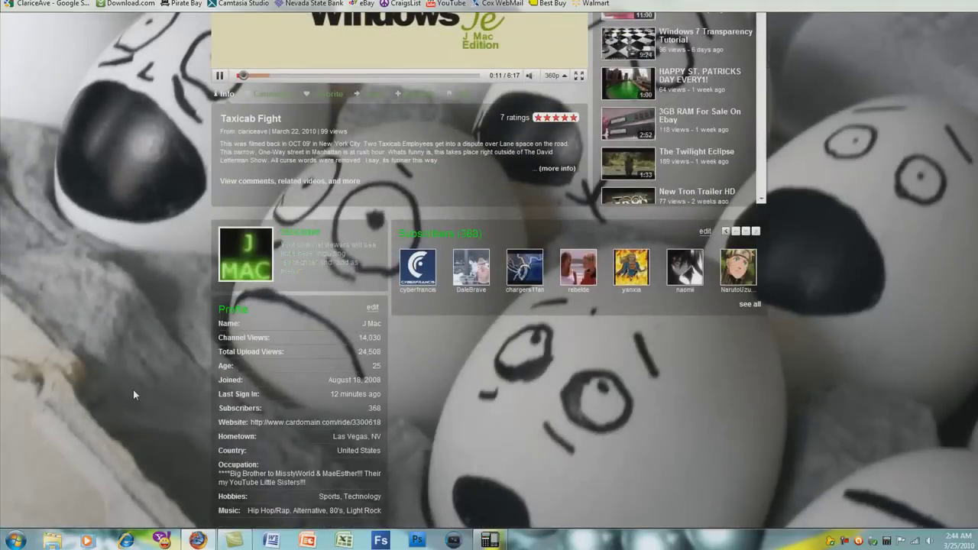
click(220, 75)
scroll(132, 359, up, 3)
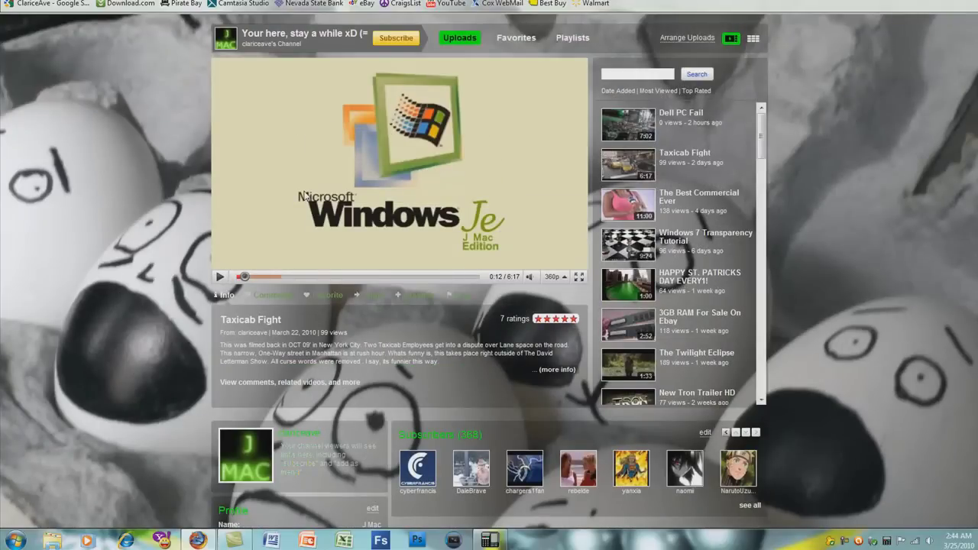
scroll(408, 257, down, 12)
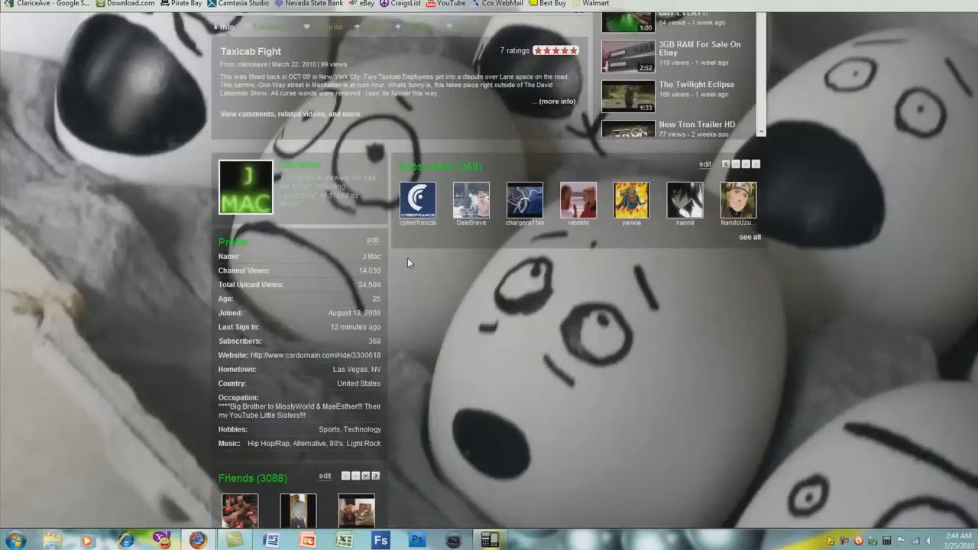
scroll(407, 265, up, 10)
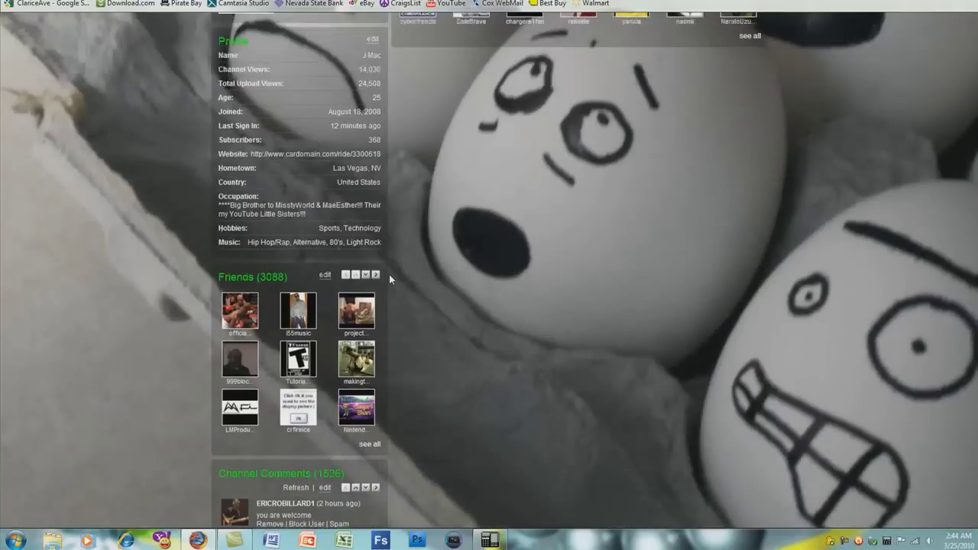
scroll(374, 287, up, 5)
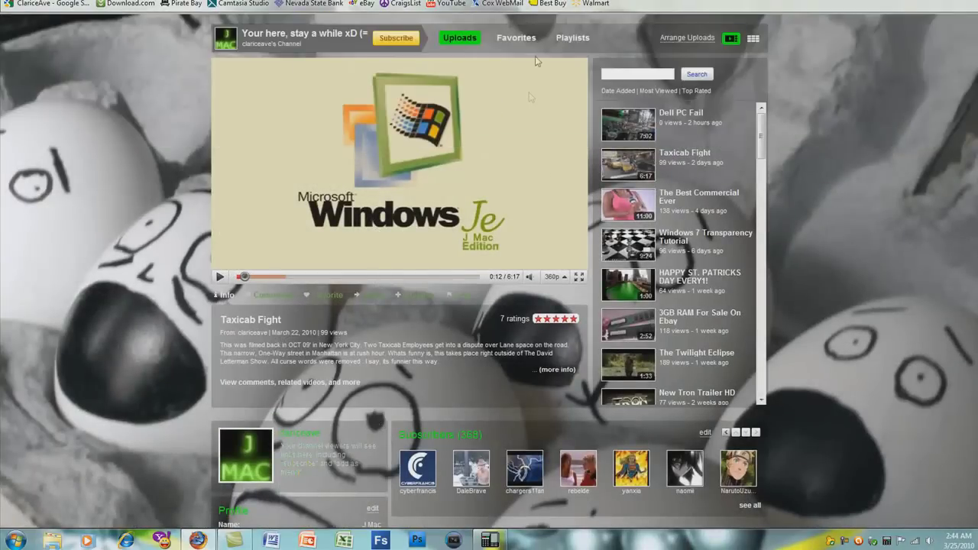